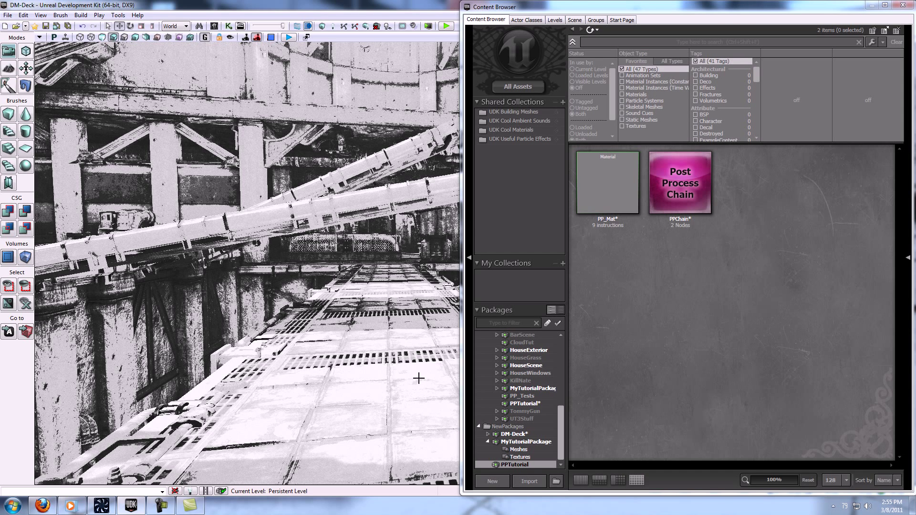
mouse_move(417, 378)
right_mouse_down()
mouse_move(407, 363)
mouse_move(416, 364)
right_mouse_up()
left_click(67, 38)
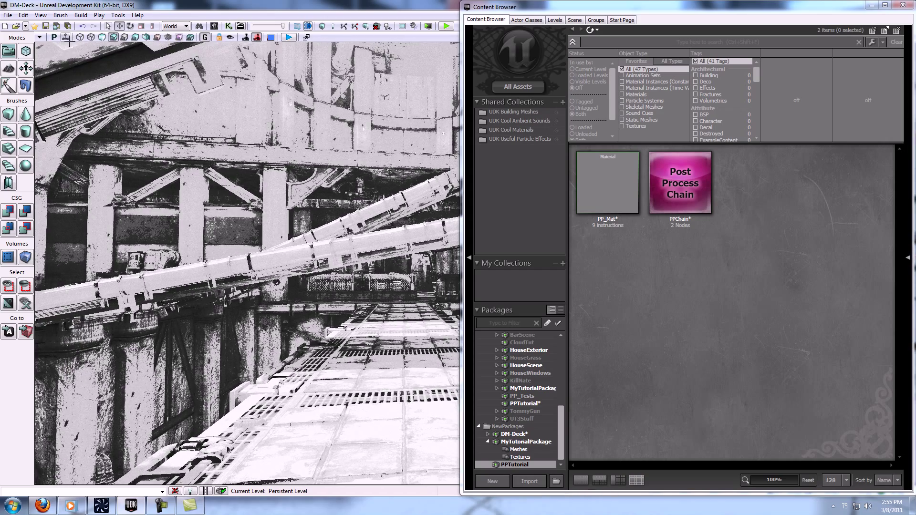
left_click_drag(351, 356, 346, 331)
right_click_drag(338, 343, 289, 248)
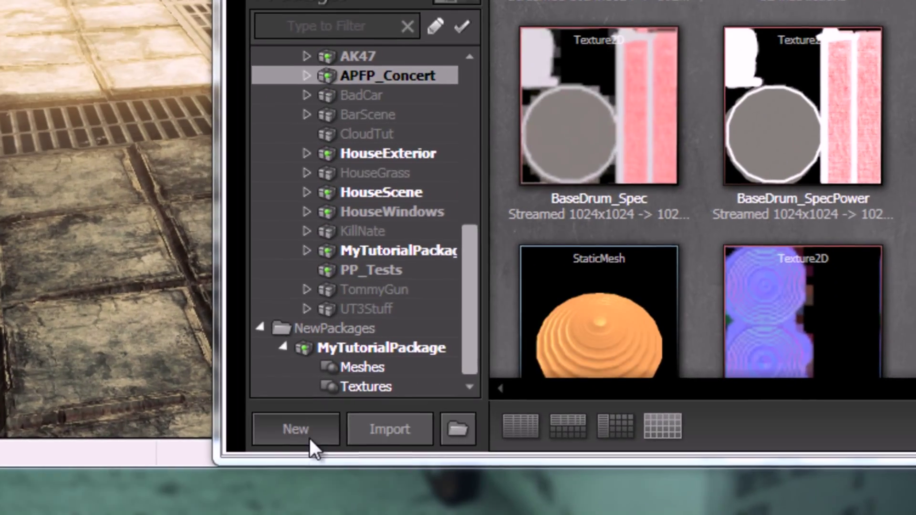
- Create a new PostProcessChain asset named PPChain in a package named PPTutorial, with no group
left_click(310, 439)
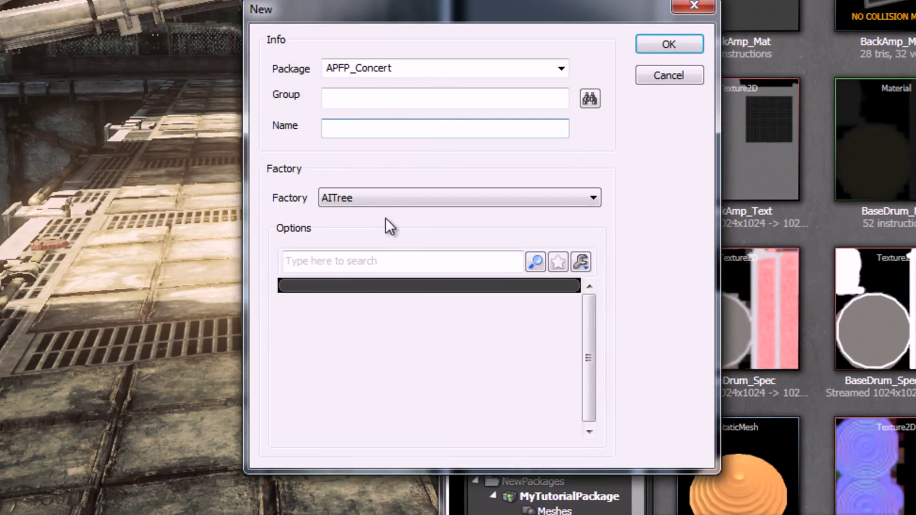
left_click(392, 195)
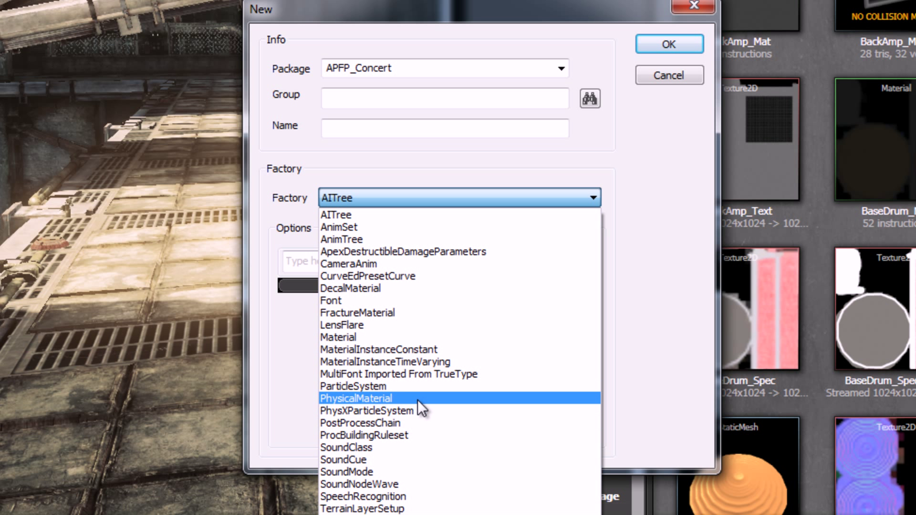
left_click(425, 422)
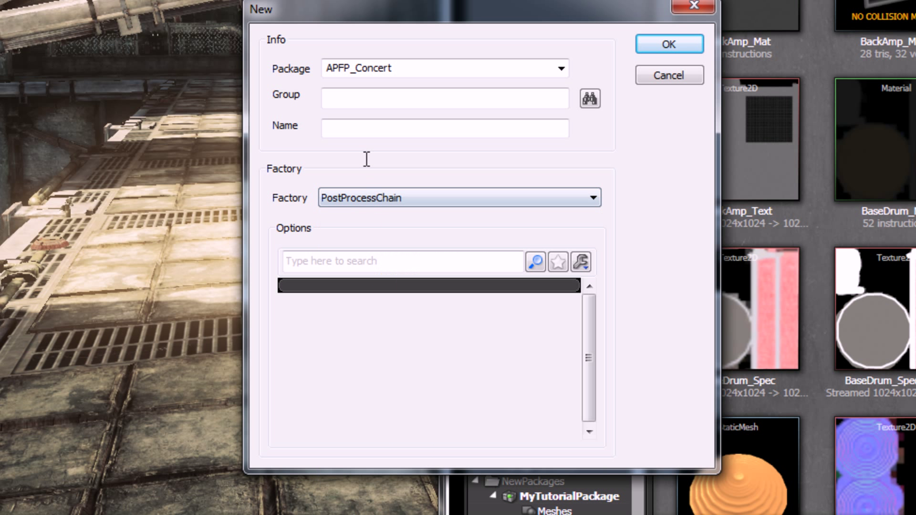
double_click(424, 69)
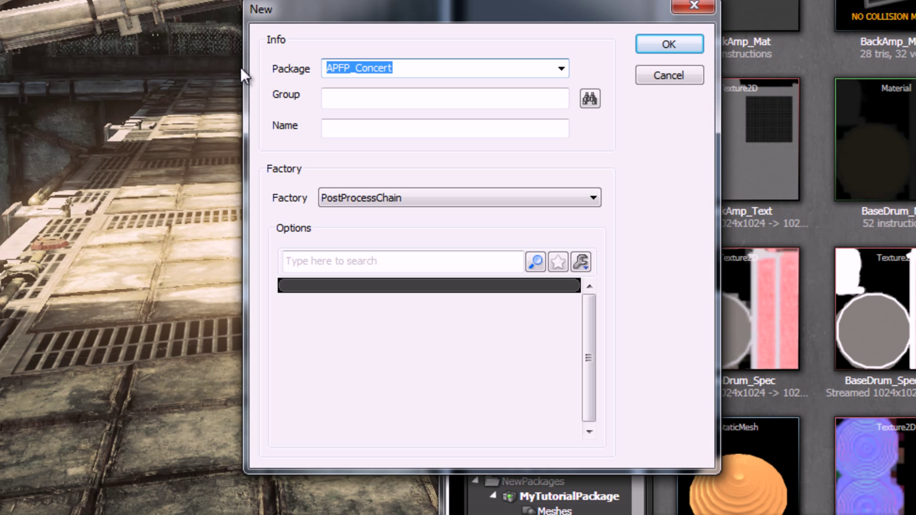
type("PP")
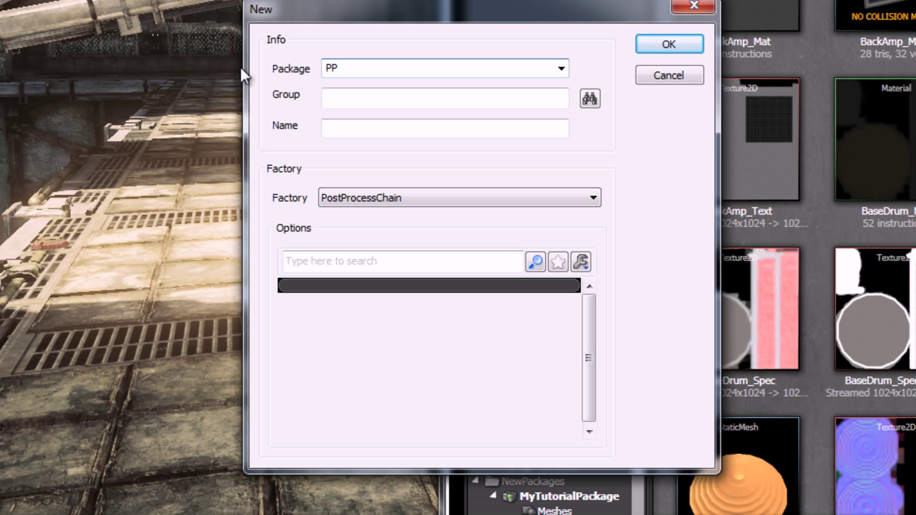
type("Tutorial")
left_click(364, 93)
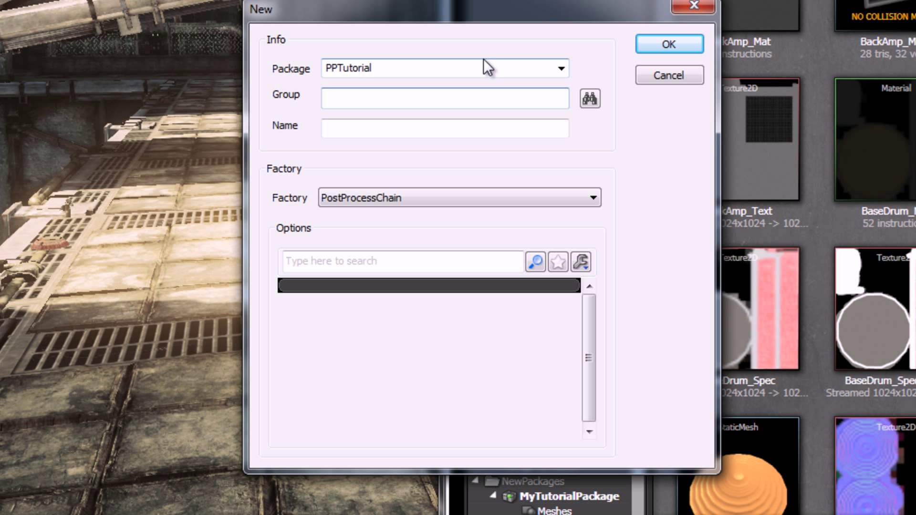
key("Tab")
key("Tab")
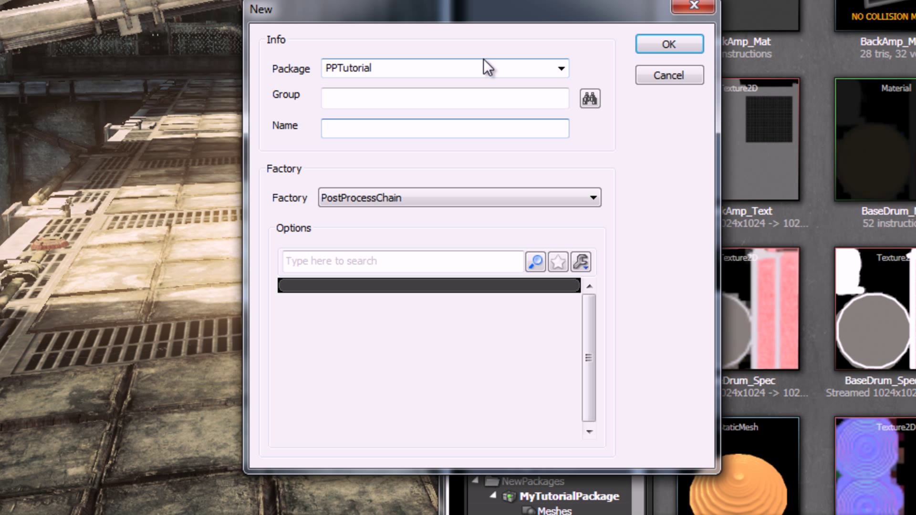
type("PPChain")
left_click(670, 46)
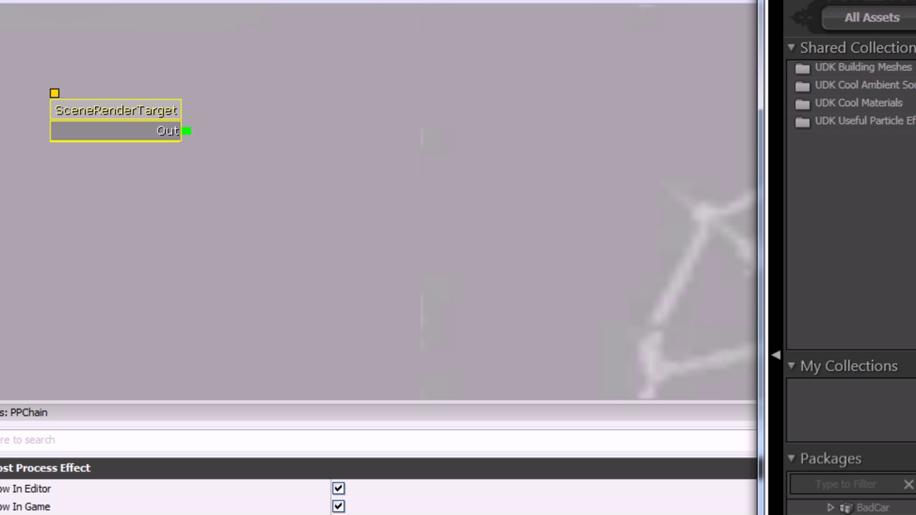
- Add an AmbientOcclusionEffect node to the chain and connect the SceneRenderTarget output to its input
left_click_drag(535, 1, 491, 4)
left_click(486, 85)
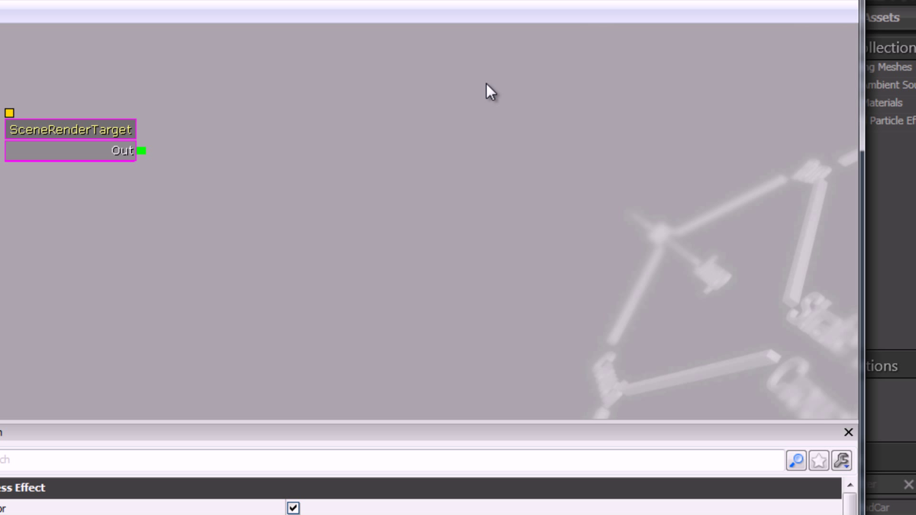
right_click(253, 163)
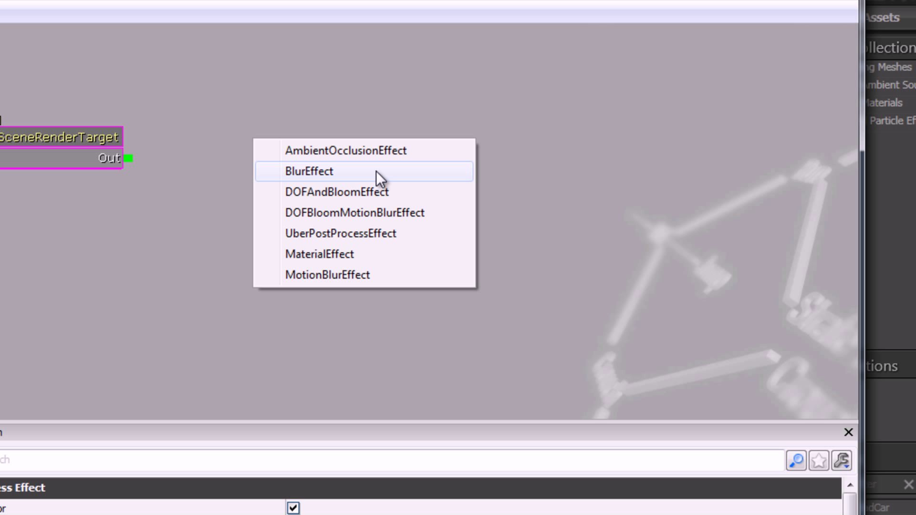
left_click(386, 150)
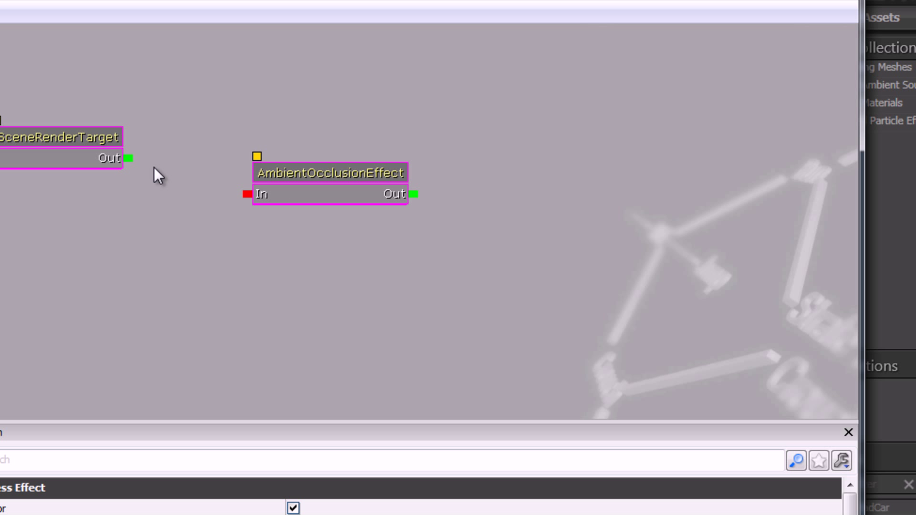
left_click_drag(238, 187, 248, 193)
- Add a MotionBlurEffect node and connect the AmbientOcclusionEffect output to its input
right_click(493, 195)
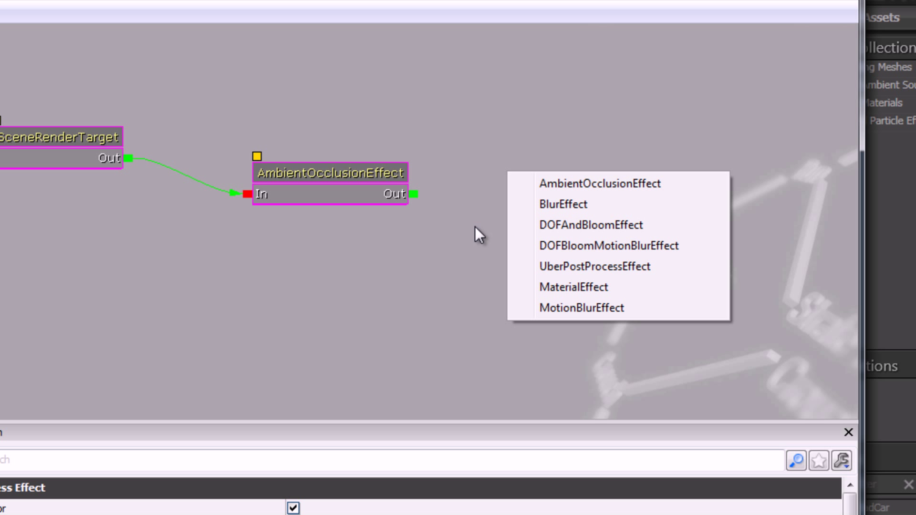
left_click(611, 307)
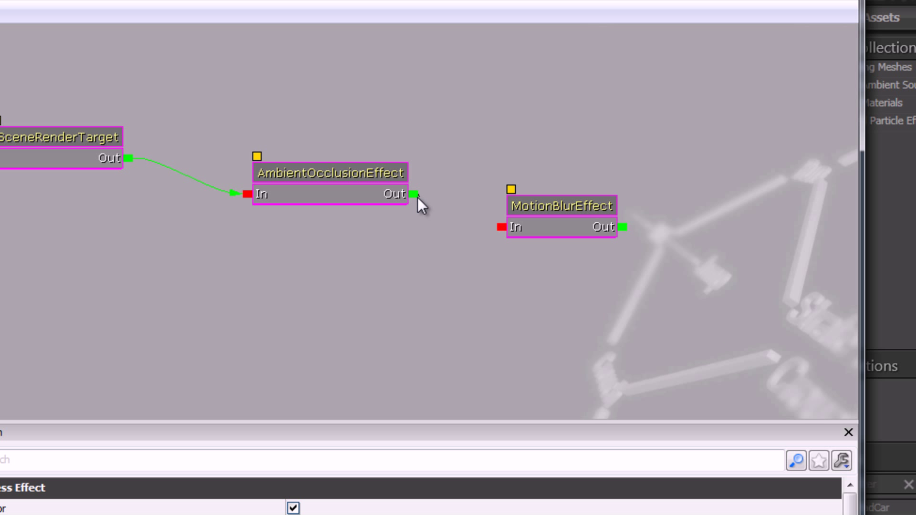
left_click_drag(417, 195, 502, 228)
- Add a MaterialEffect node at the end of the chain and connect its input to the MotionBlurEffect output
left_click_drag(695, 239, 593, 205)
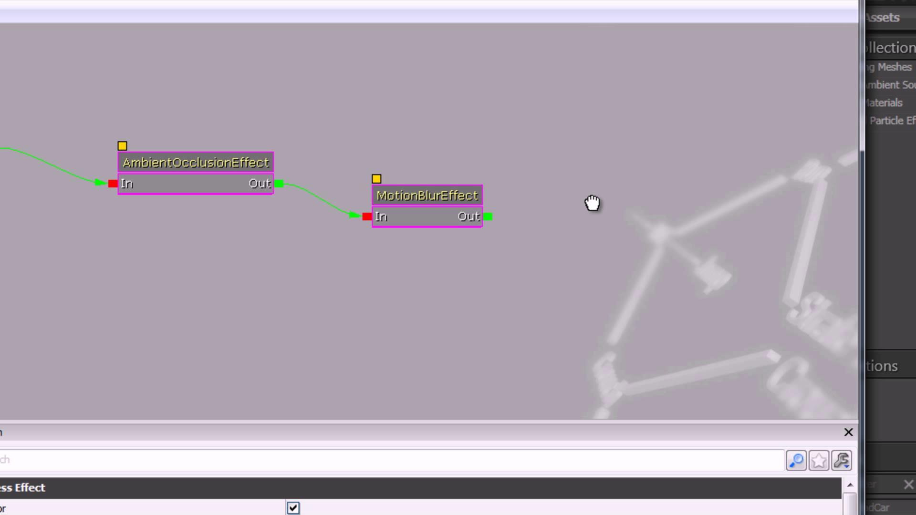
right_click(582, 199)
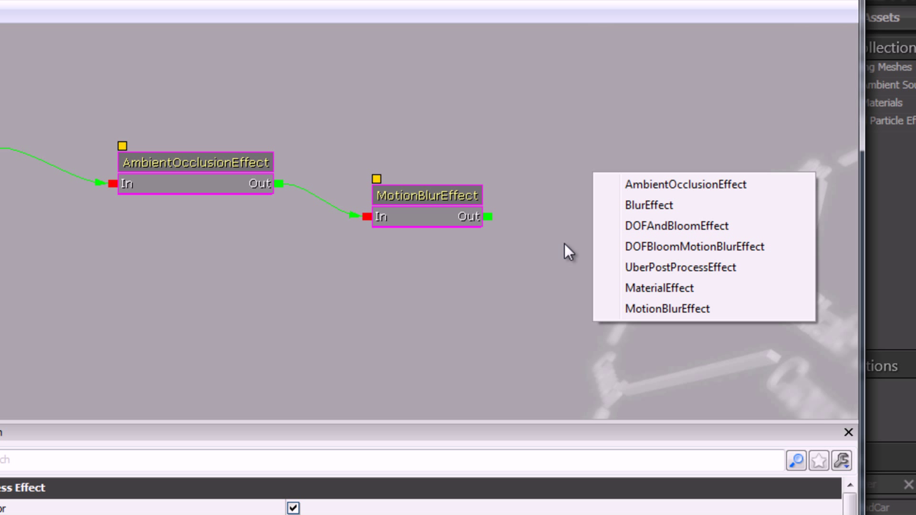
left_click(661, 290)
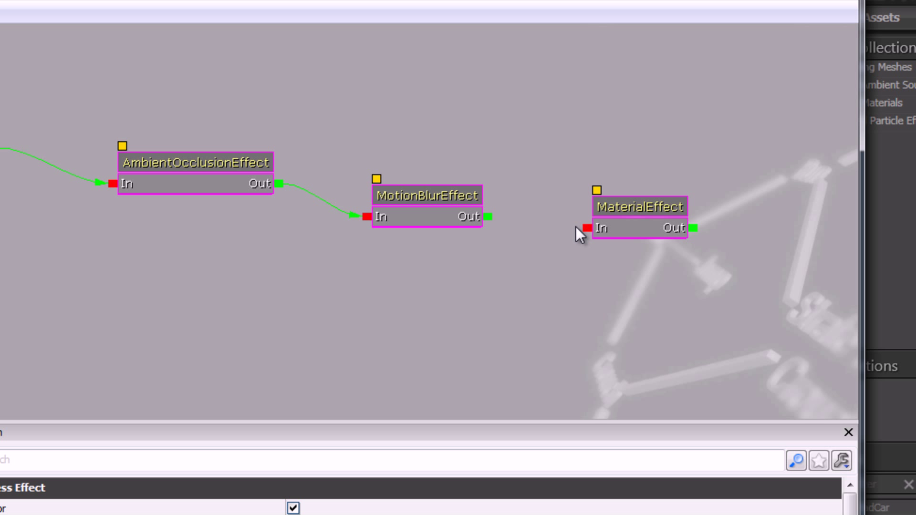
left_click_drag(585, 227, 433, 187)
left_click_drag(634, 224, 616, 186)
- Create a new material named PP_Mat in the PPTutorial package
left_click(910, 238)
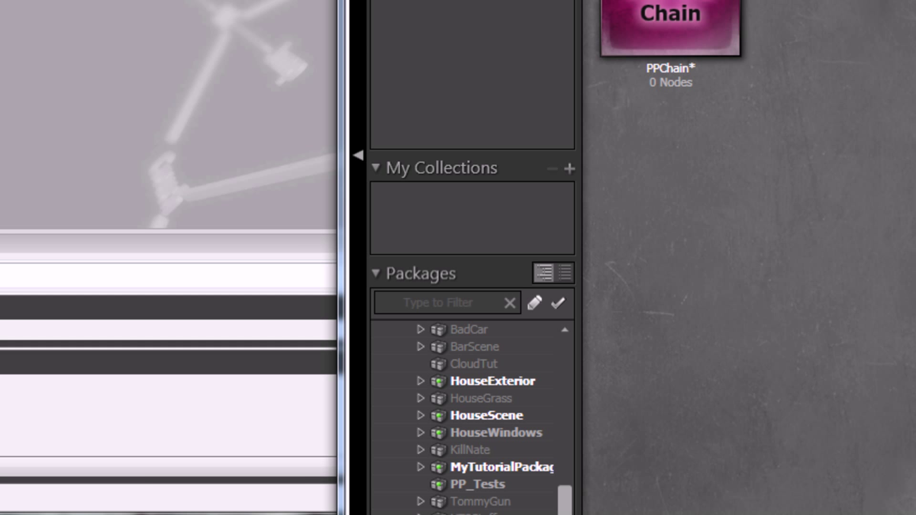
right_click(529, 74)
left_click(789, 165)
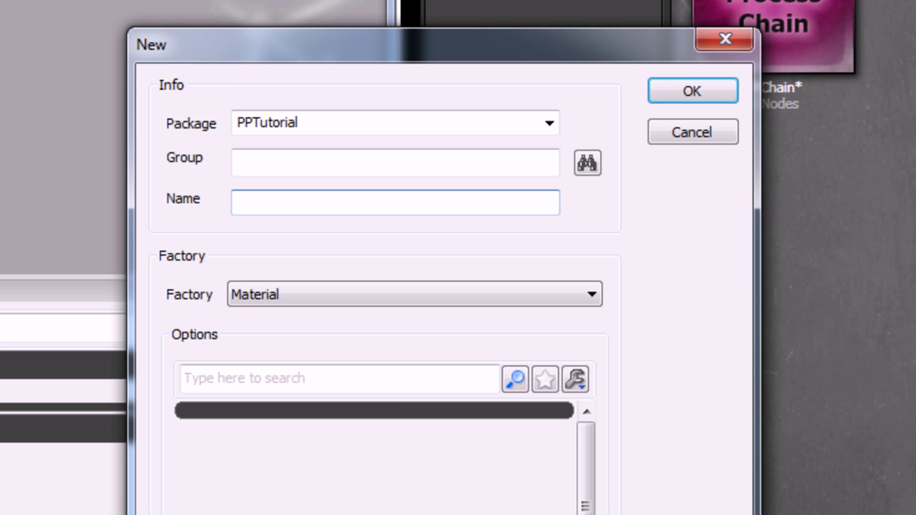
type("PP_Mat")
key("Return")
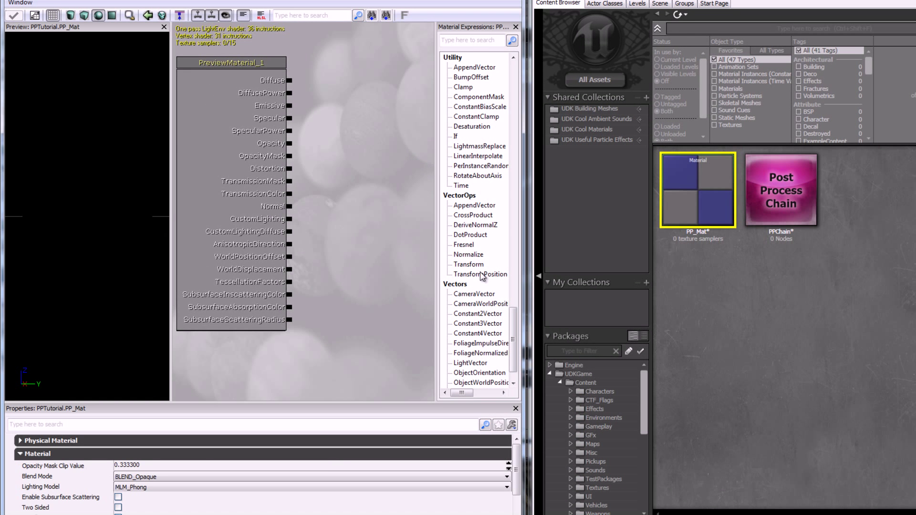
- Find the SceneTexture expression, add it to the material graph and connect its combined color output to the Emissive input
left_click(463, 42)
type("scen")
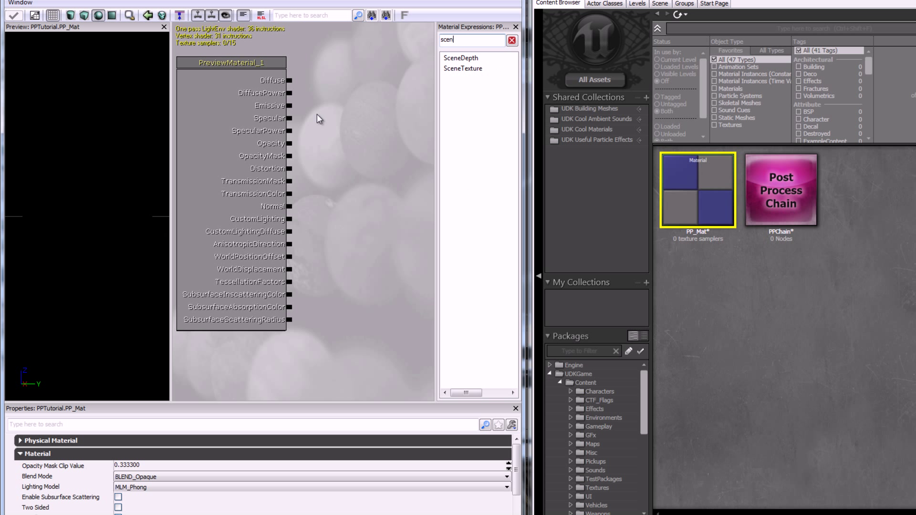
left_click_drag(463, 68, 361, 85)
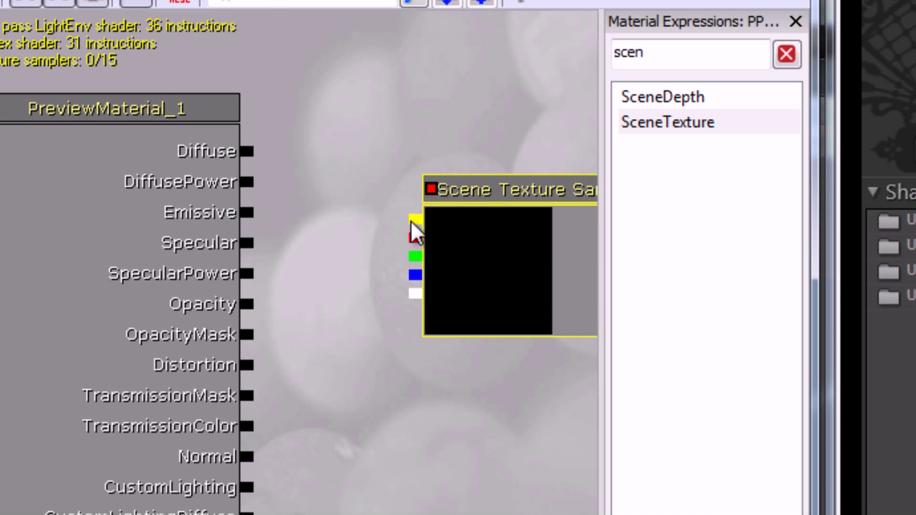
left_click_drag(372, 126, 285, 129)
left_click_drag(258, 213, 258, 213)
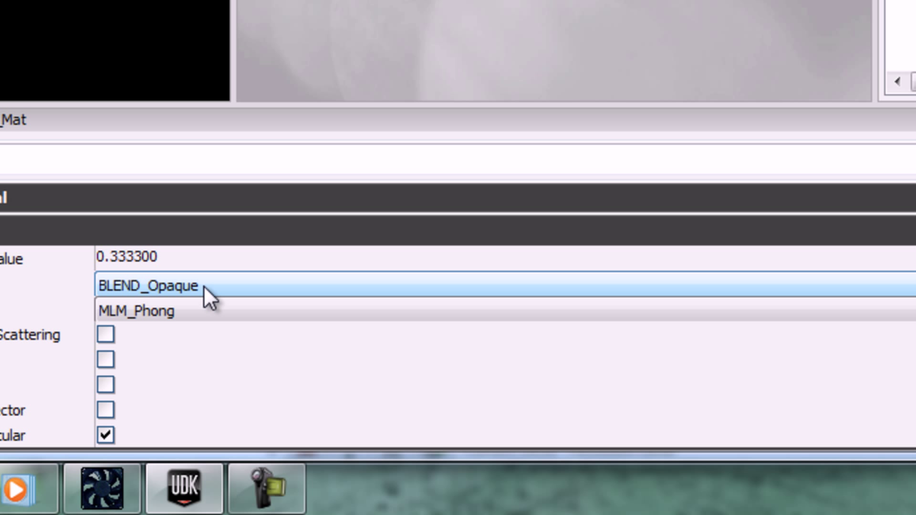
- Set the material's blend mode to BLEND_Translucent and its lighting model to MLM_Unlit, and apply the changes
left_click(207, 286)
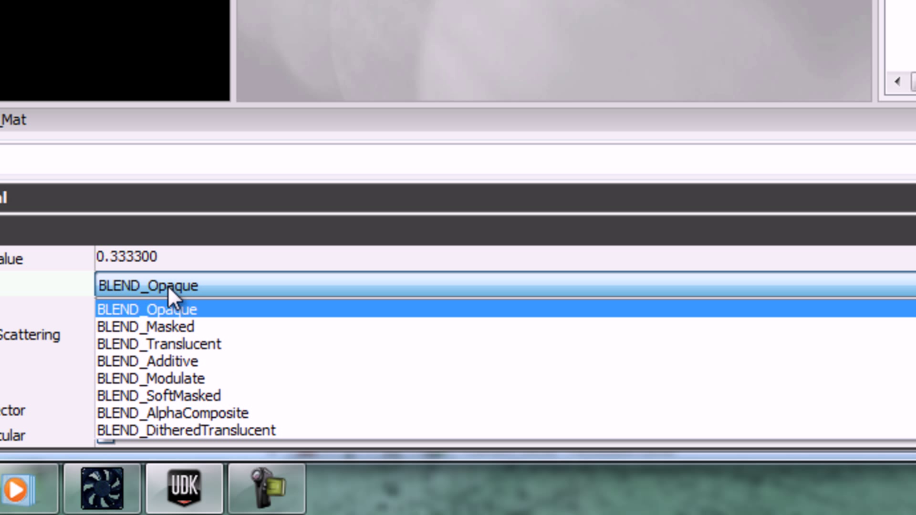
left_click(223, 345)
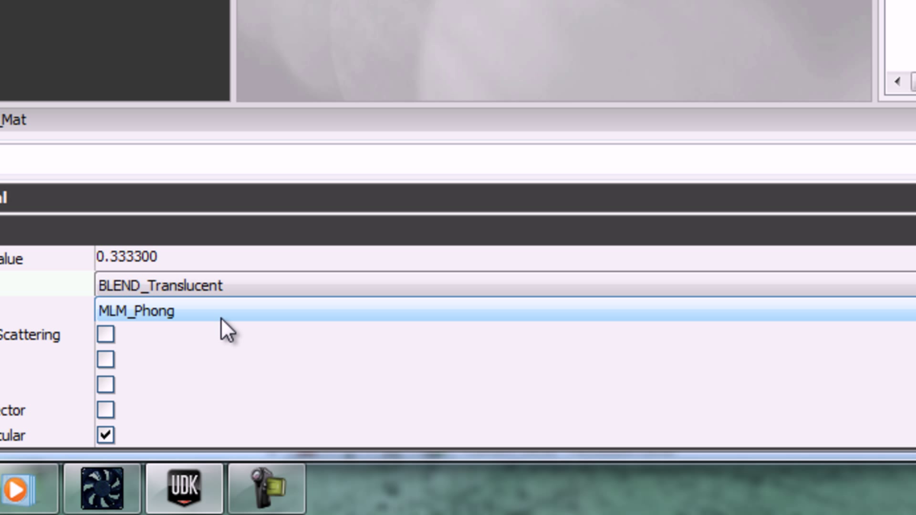
left_click(222, 316)
left_click(186, 371)
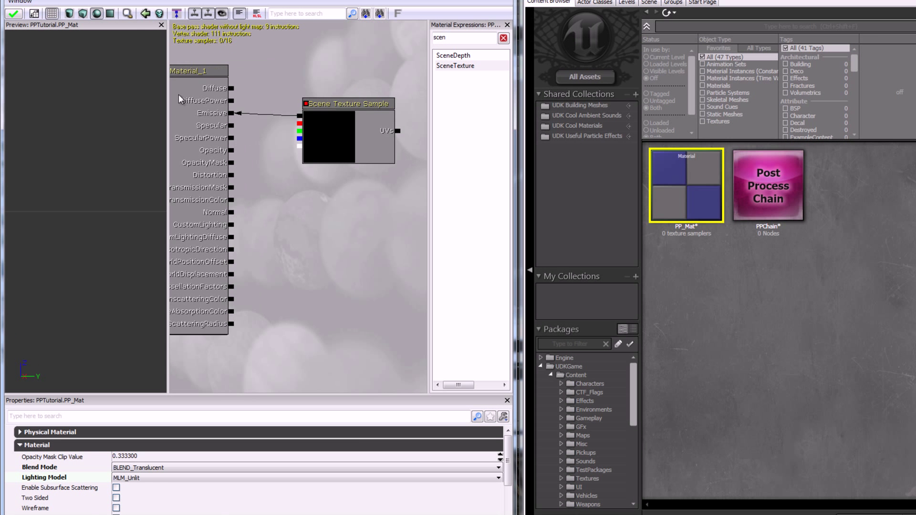
left_click(13, 13)
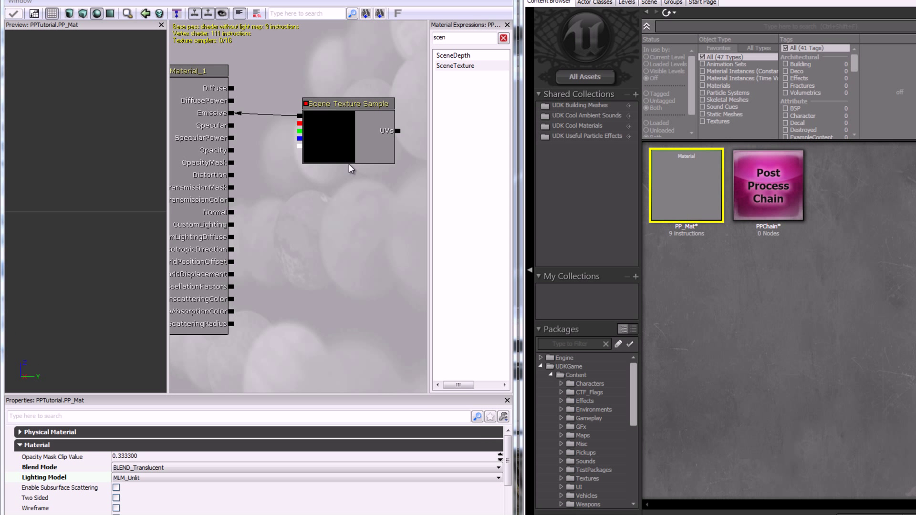
- Check the Scene Texture Sample node's properties and close the PP_Mat material editor
left_click(344, 123)
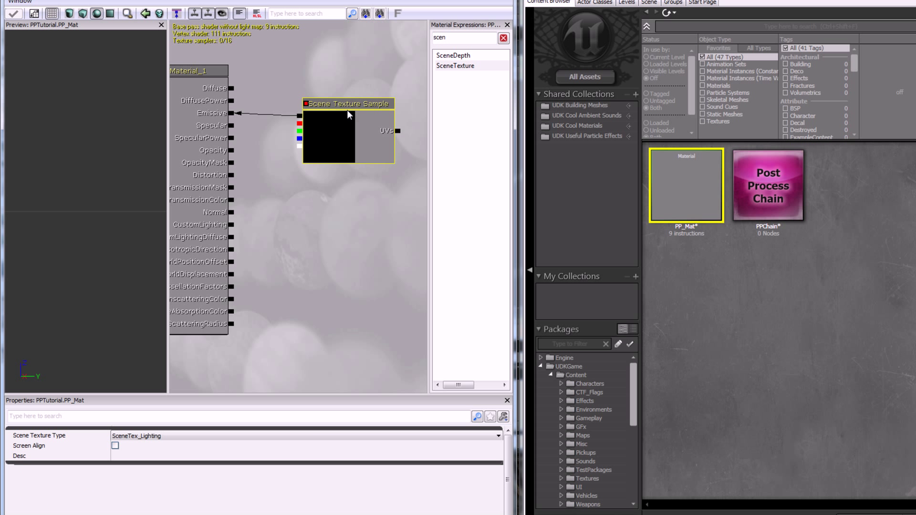
left_click(355, 72)
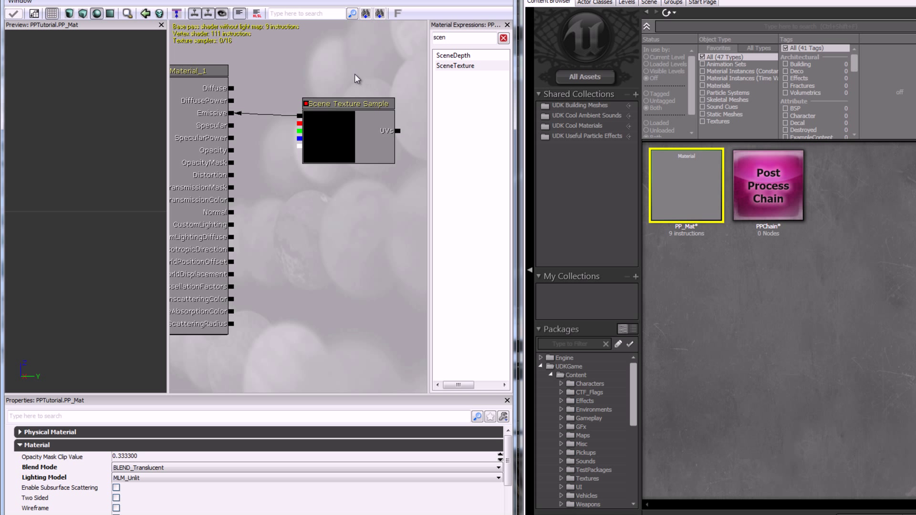
left_click(495, 0)
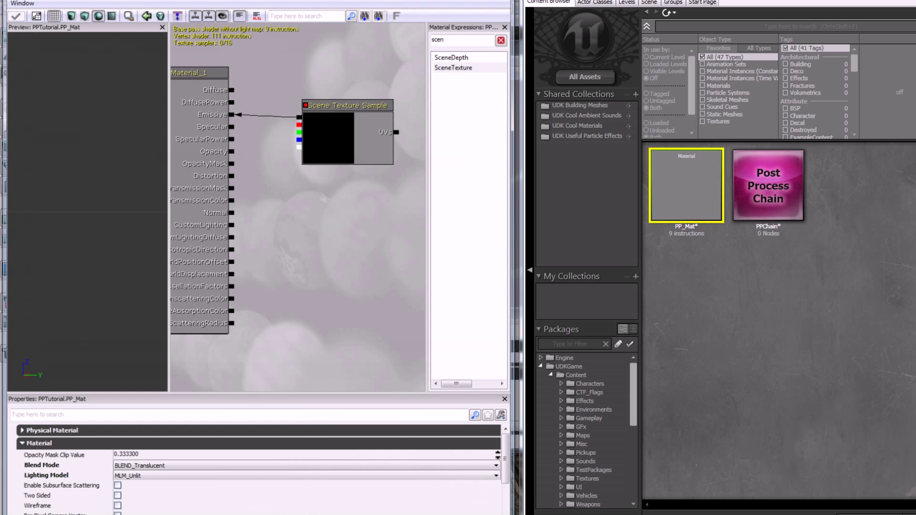
- Review the PPChain node sequence from SceneRenderTarget through to MaterialEffect in the post process editor
left_click(694, 245)
left_click_drag(458, 239, 468, 239)
left_click_drag(209, 201, 256, 207)
left_click(73, 151)
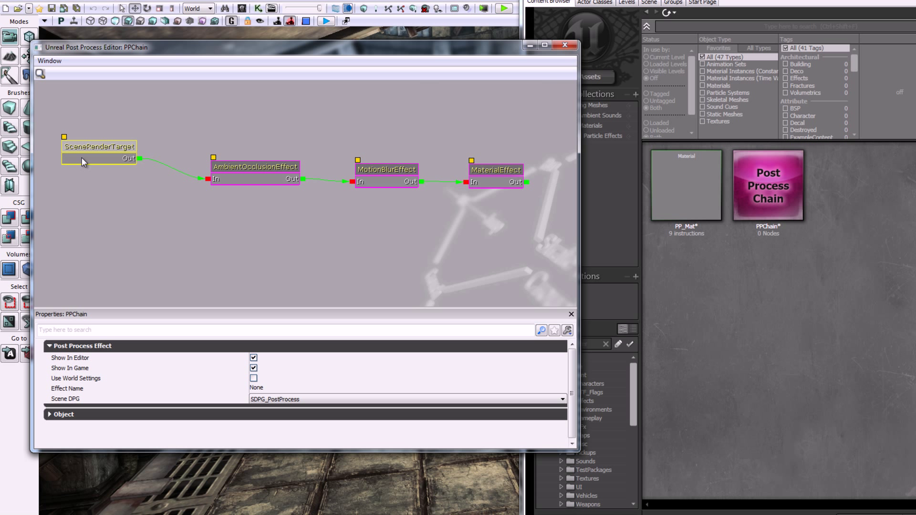
left_click_drag(236, 161, 194, 146)
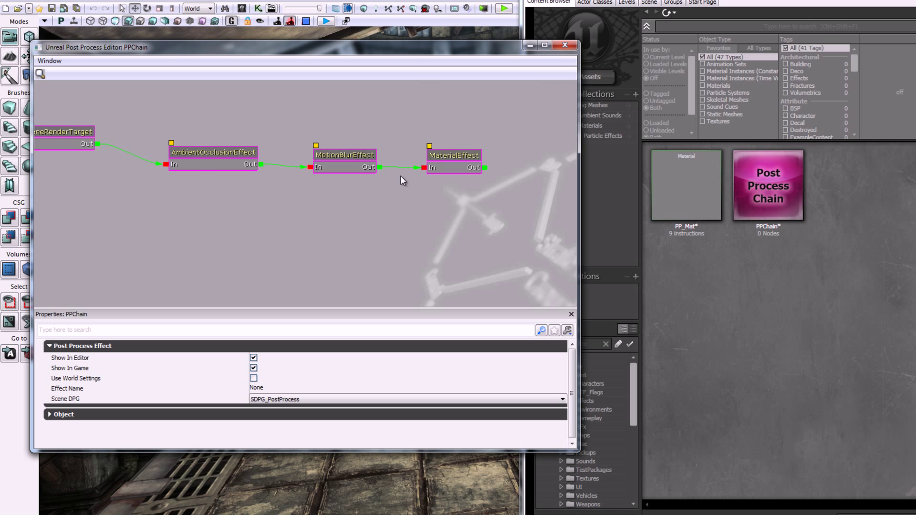
left_click_drag(400, 176, 350, 174)
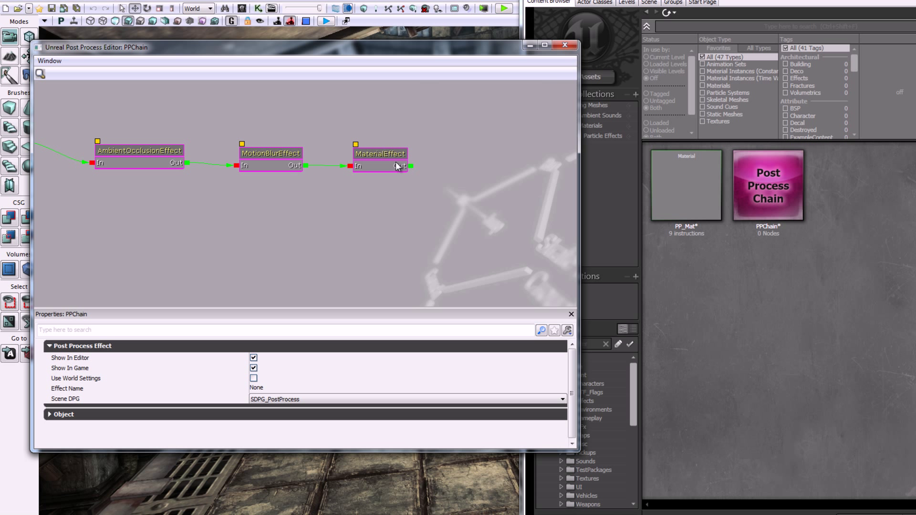
left_click_drag(399, 140, 392, 136)
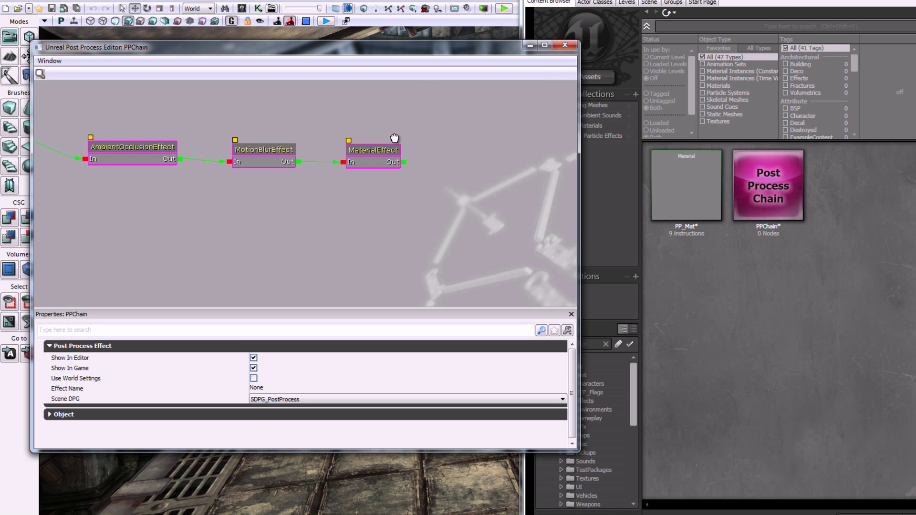
- Assign the PP_Mat material to the MaterialEffect node in the PPChain post process chain
left_click(387, 145)
left_click(561, 88)
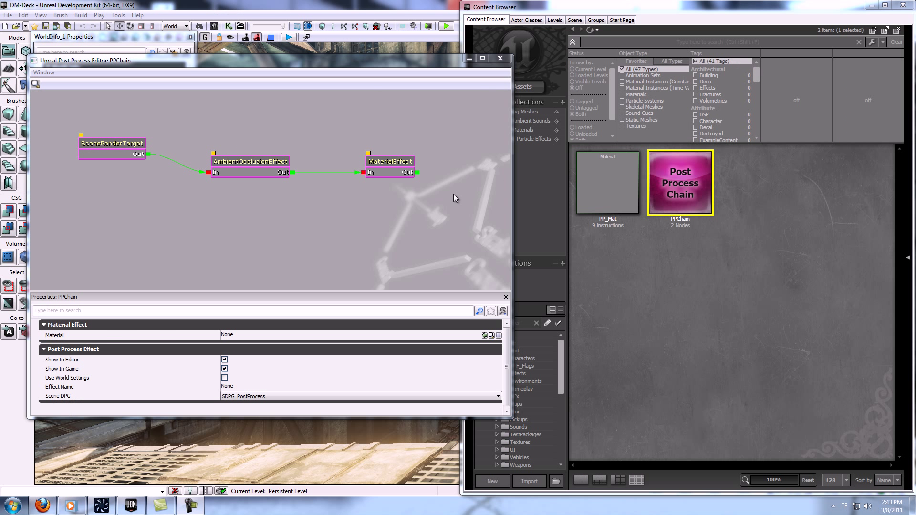
left_click(391, 174)
left_click(596, 196)
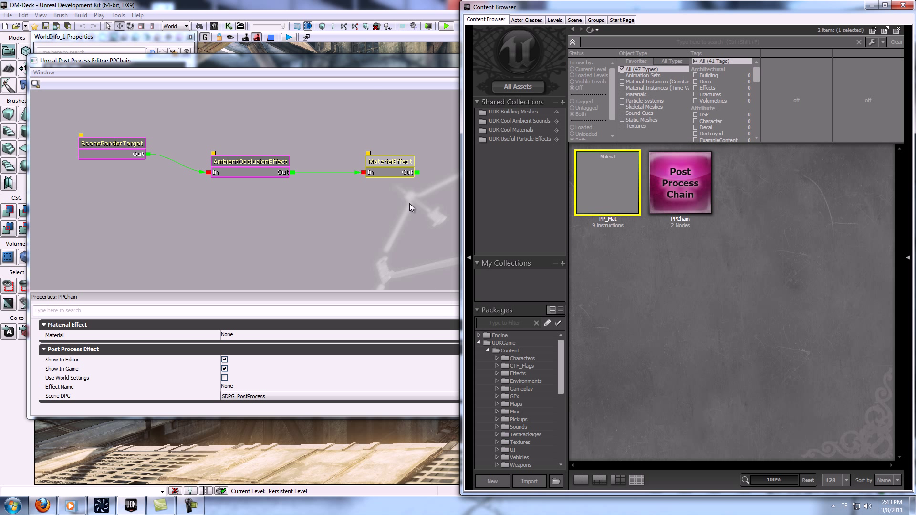
left_click(409, 179)
left_click(485, 336)
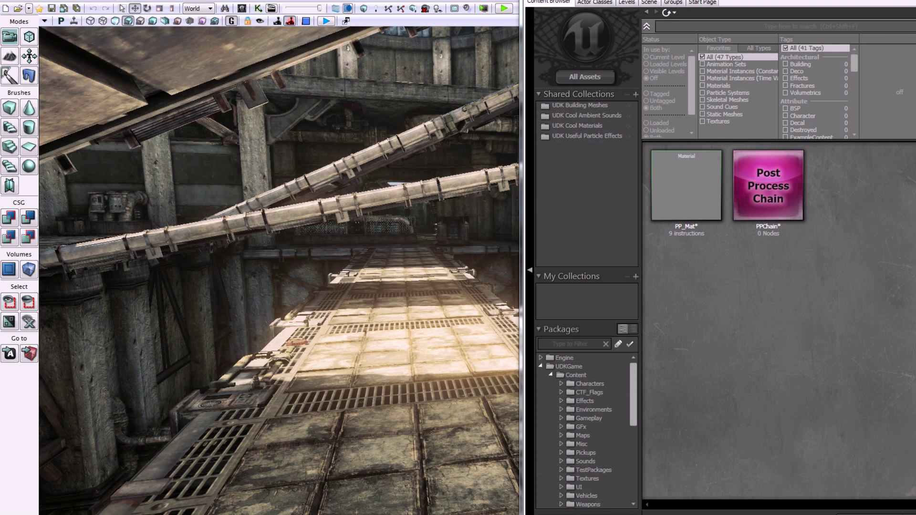
- Set PPChain as the World Post Process Chain in the world properties and close the properties window
right_click_drag(381, 295, 398, 317)
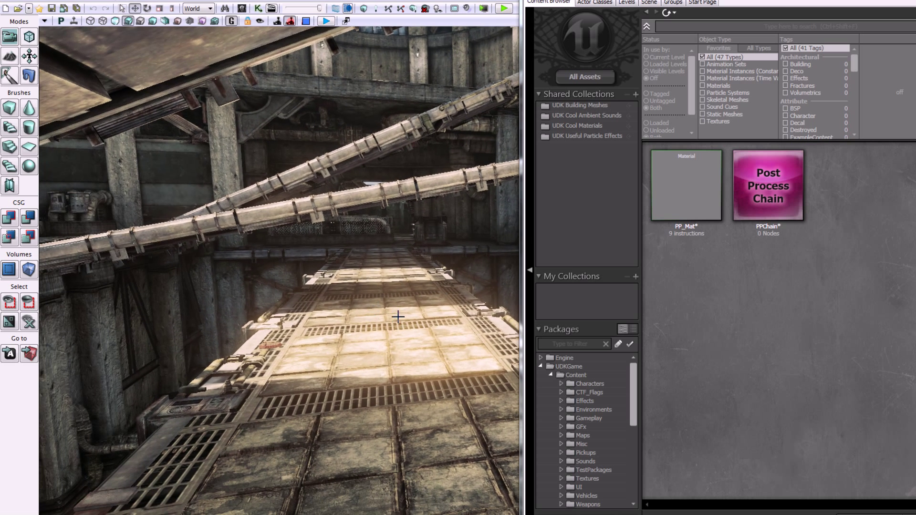
left_click(29, 1)
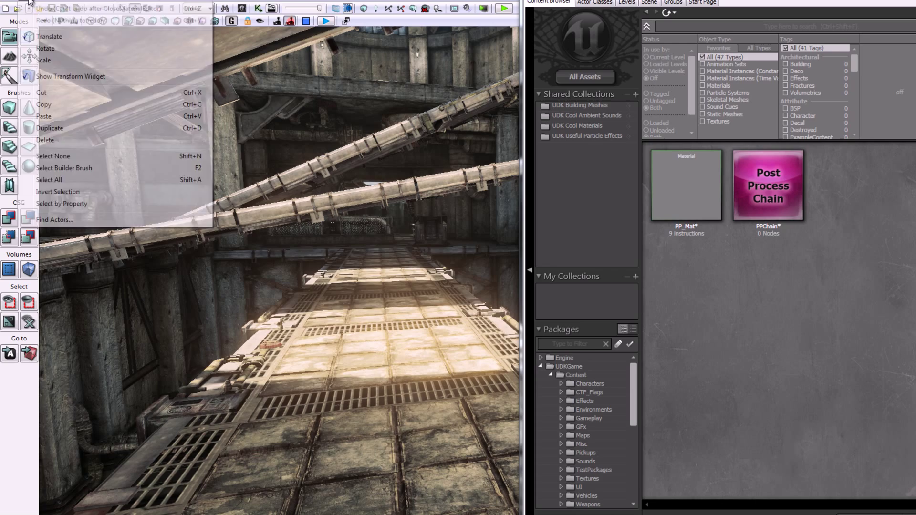
mouse_move(46, 1)
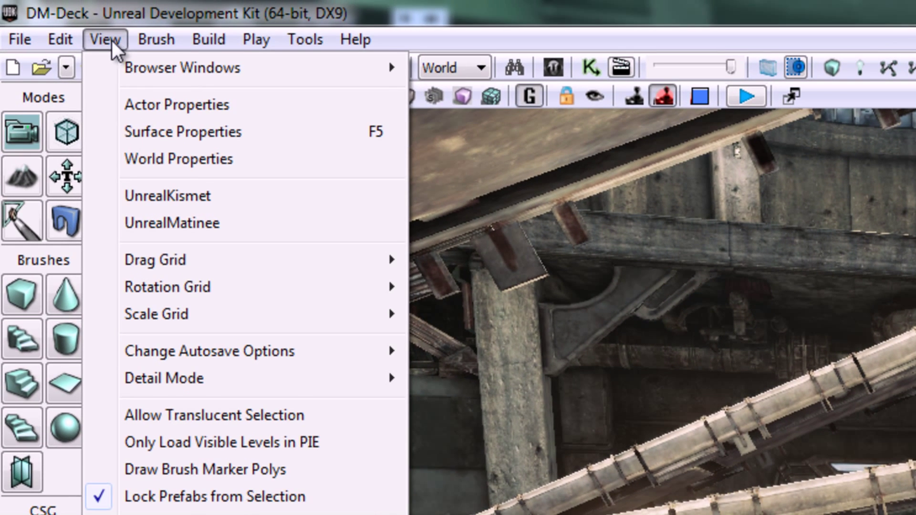
left_click(188, 156)
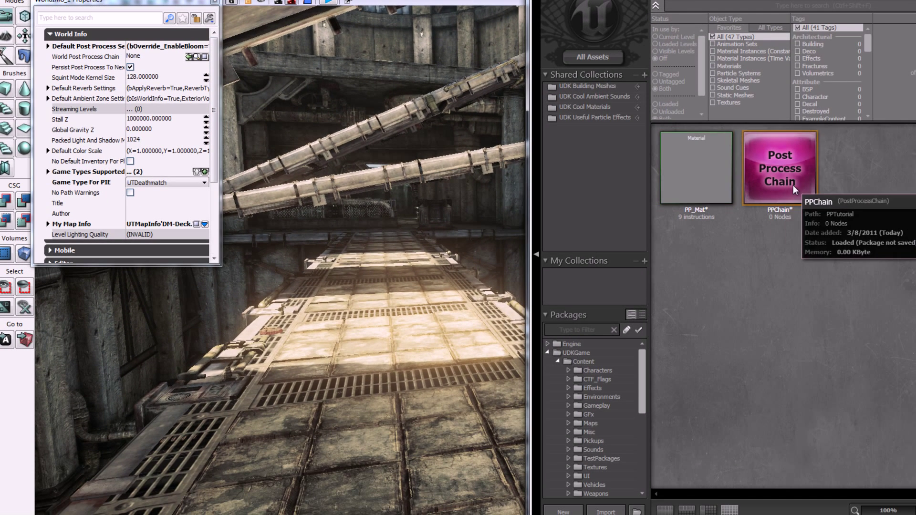
left_click(771, 193)
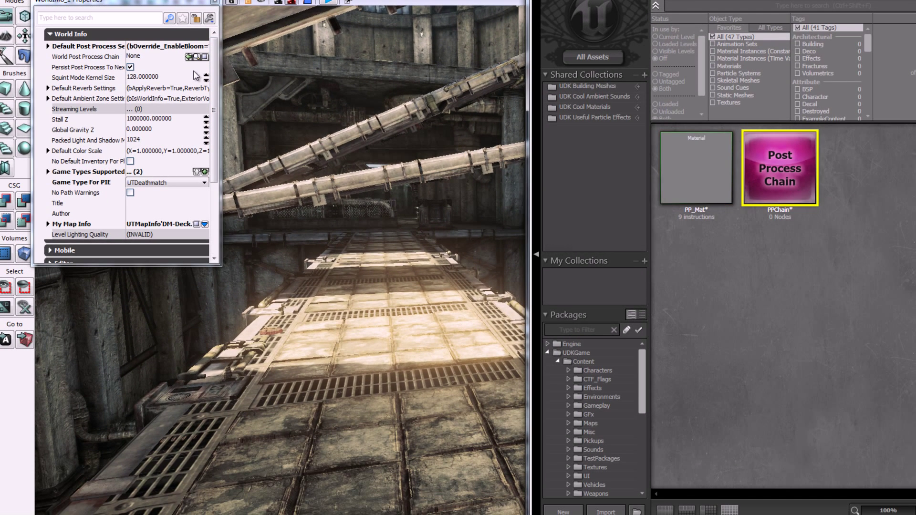
left_click(189, 57)
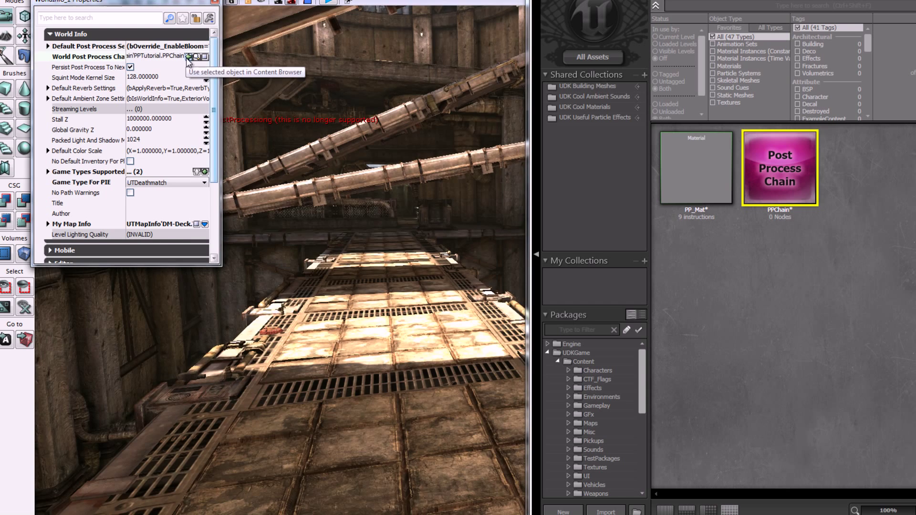
mouse_move(421, 246)
right_mouse_down()
mouse_move(383, 253)
mouse_move(422, 248)
right_mouse_up()
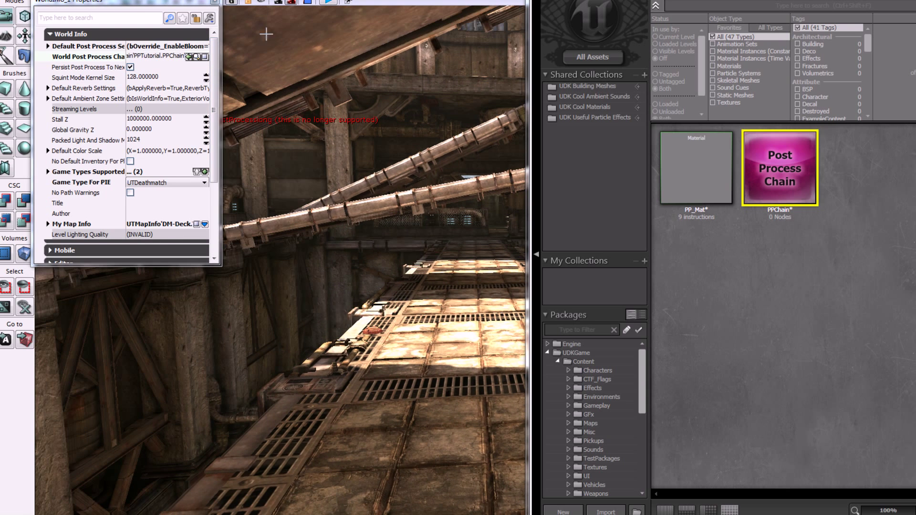
left_click(218, 5)
left_click(214, 2)
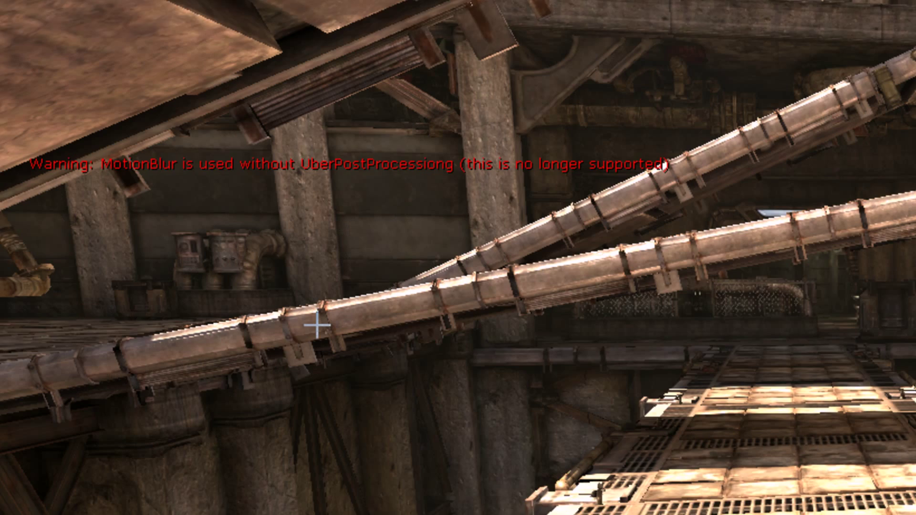
- Delete the MotionBlurEffect node from PPChain and move the MaterialEffect node closer to AmbientOcclusionEffect
right_click_drag(316, 323, 318, 335)
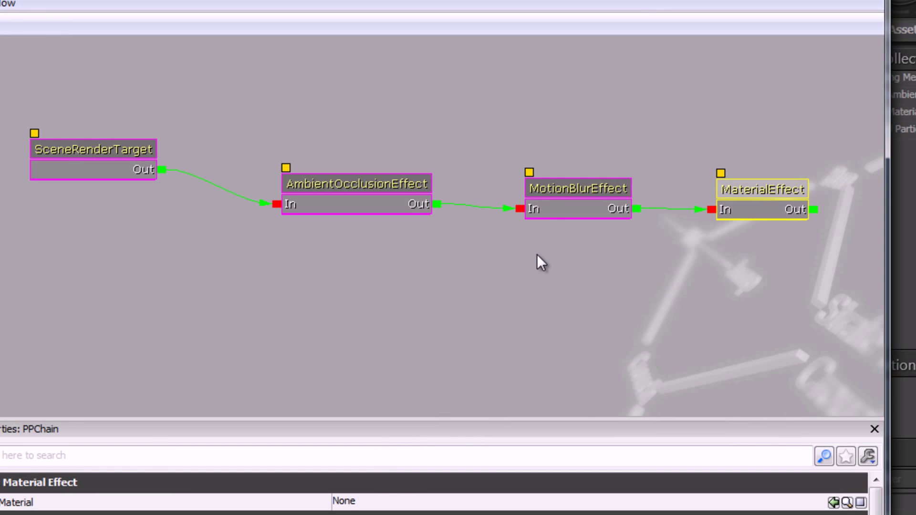
left_click(580, 206)
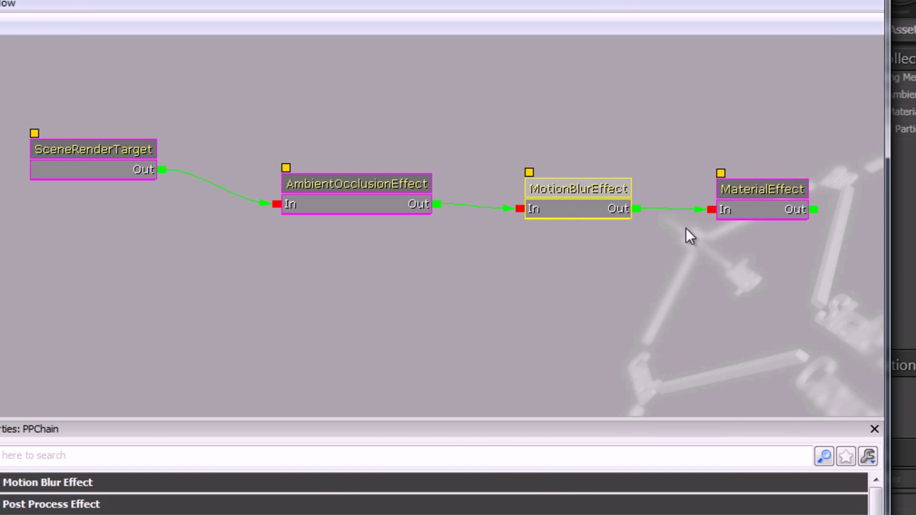
key("Delete")
left_click_drag(769, 193, 639, 202)
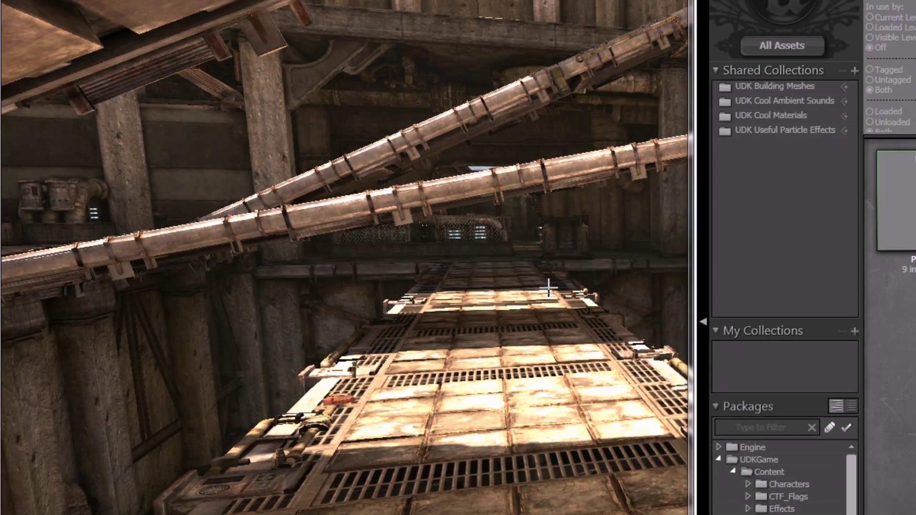
- Clear the World Post Process Chain in the world properties after looking over the level with the custom chain
right_click_drag(549, 287, 384, 150)
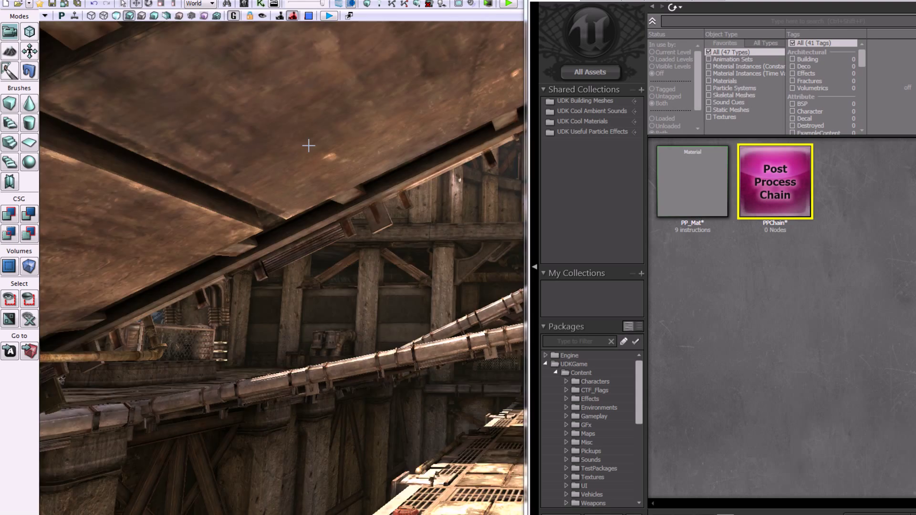
right_click_drag(309, 145, 618, 334)
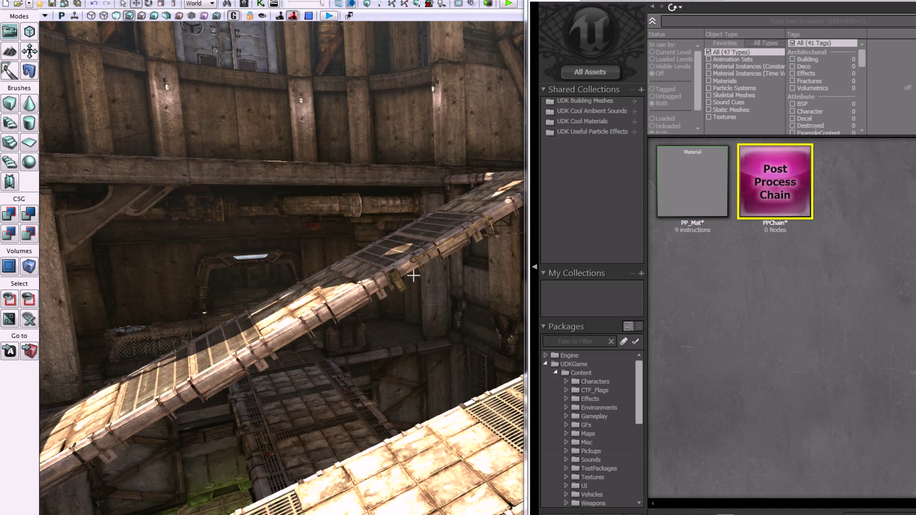
right_click_drag(413, 276, 265, 240)
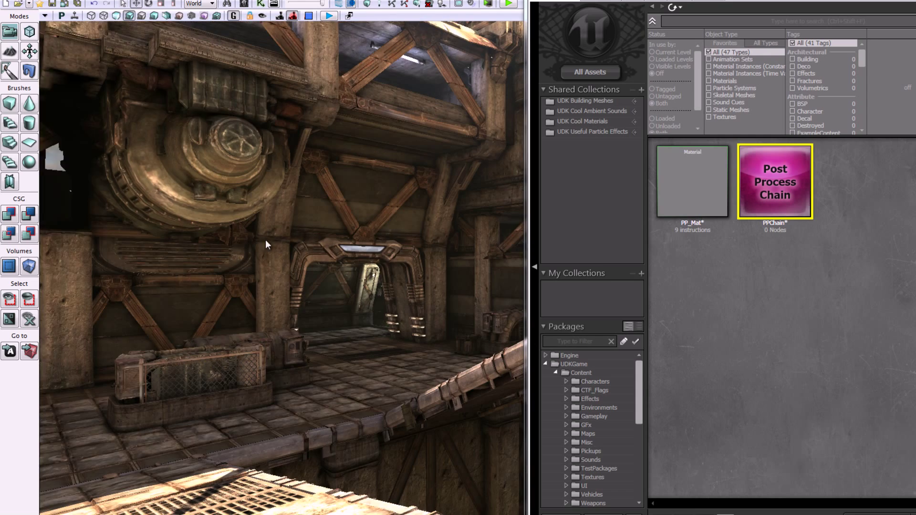
right_click_drag(380, 264, 388, 270)
left_click(54, 2)
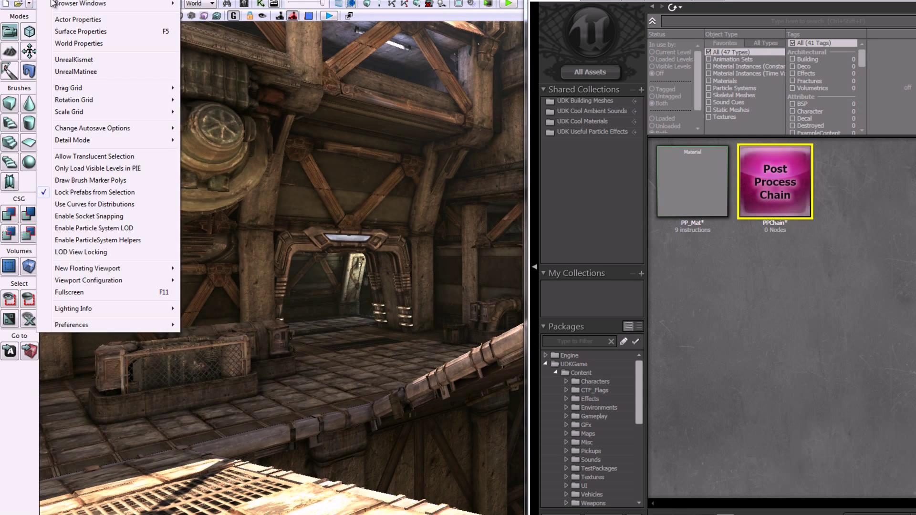
left_click(93, 44)
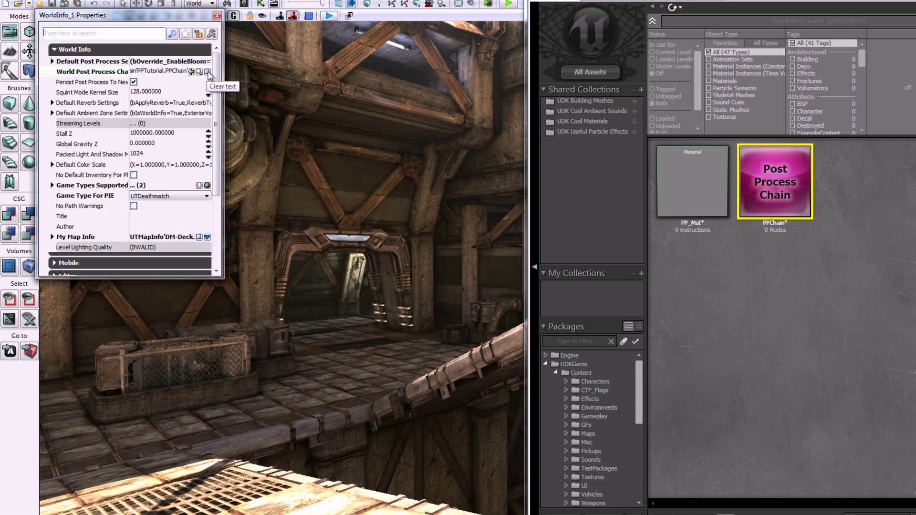
left_click(207, 72)
- Examine the level's sky, beams and interior with no custom post process chain assigned
right_click_drag(382, 269, 580, 304)
right_click_drag(332, 24, 403, 280)
right_click_drag(398, 194, 382, 260)
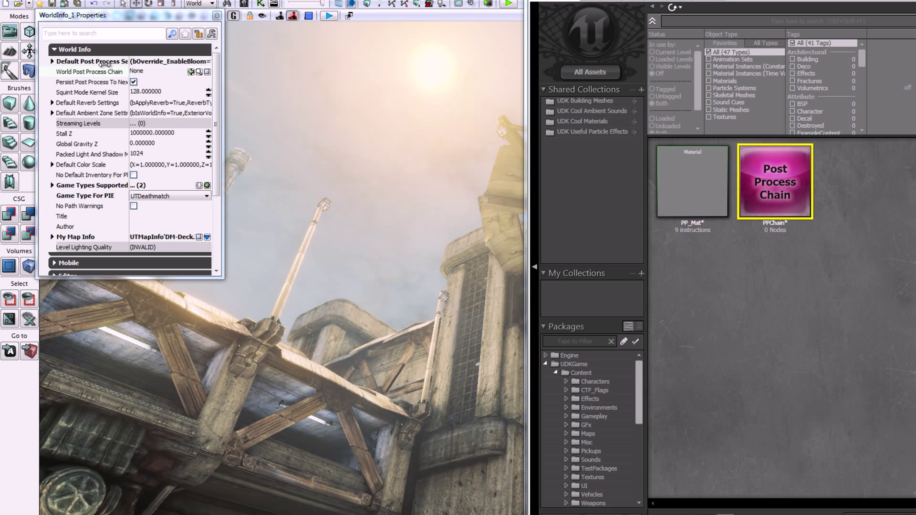
right_click_drag(441, 233, 440, 438)
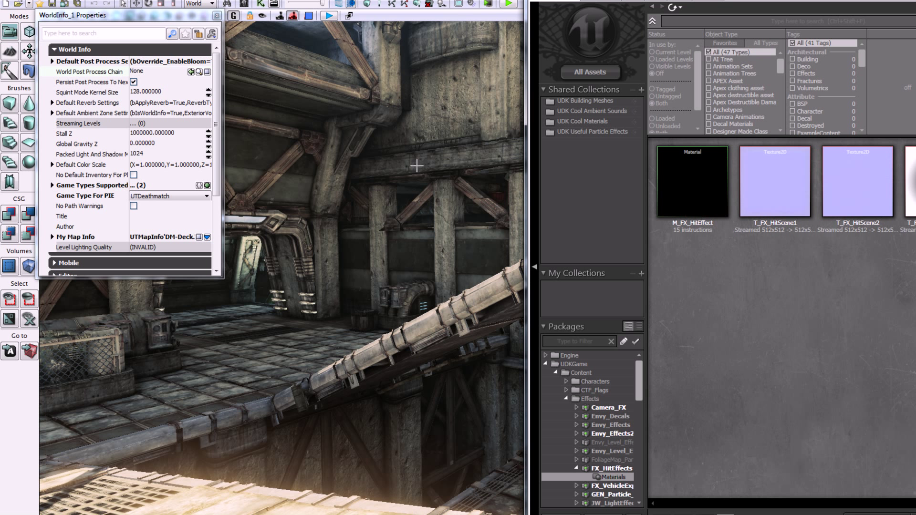
right_click_drag(396, 226, 367, 296)
right_click_drag(401, 262, 431, 240)
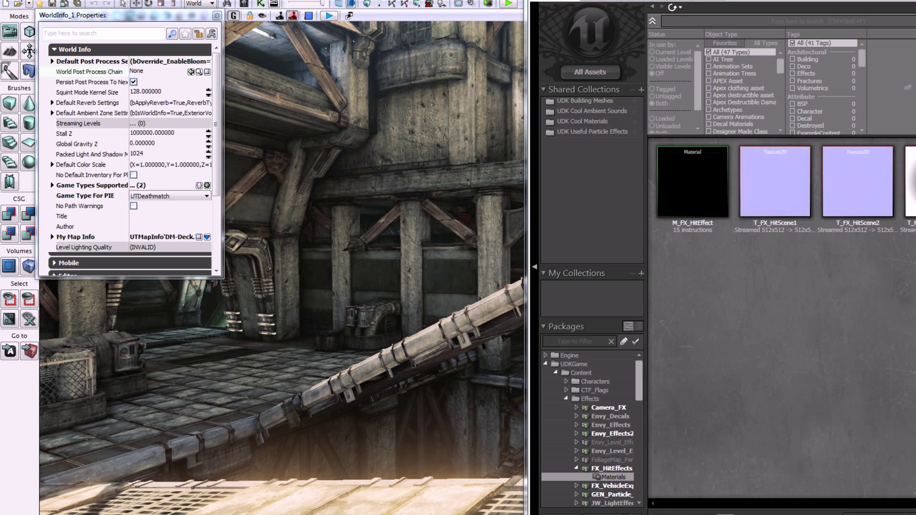